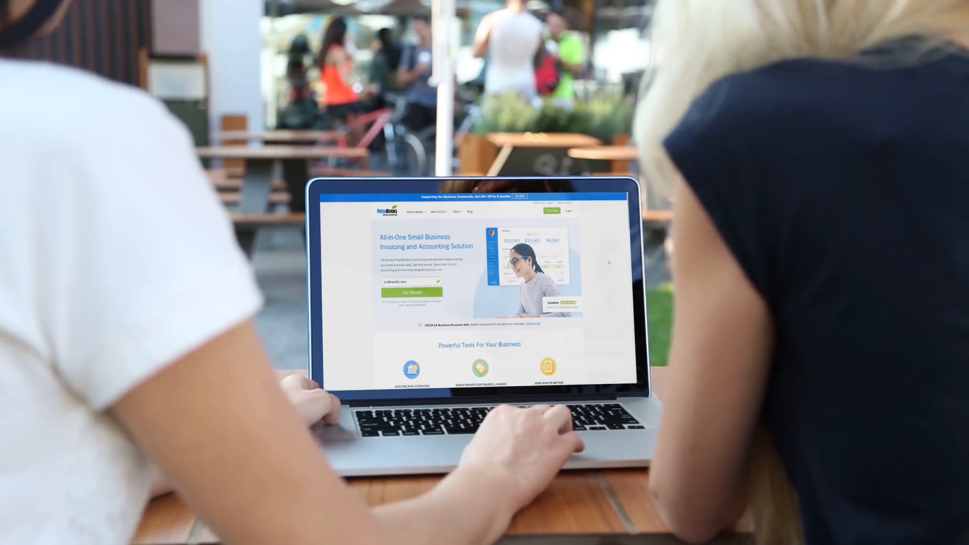
pyautogui.scroll(-2, 477, 303)
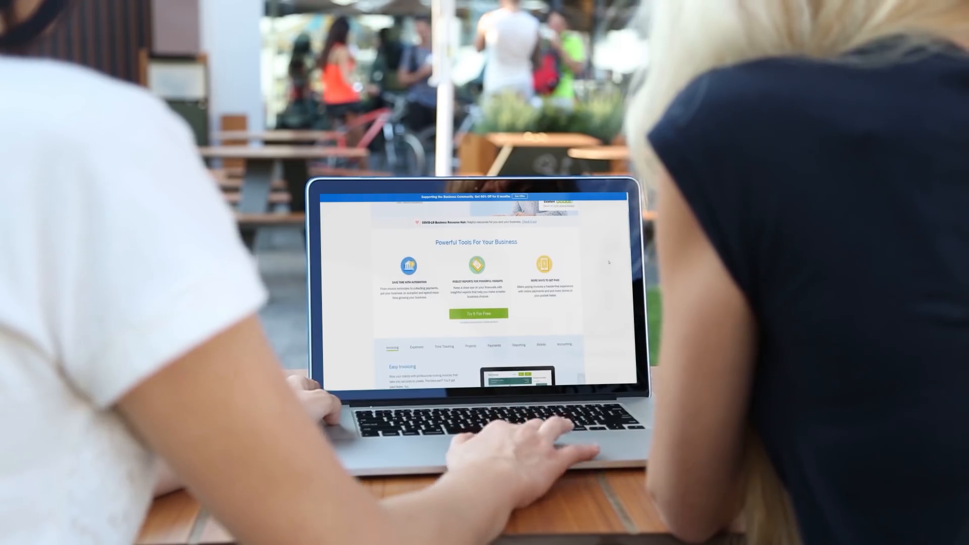
pyautogui.scroll(-5, 478, 303)
pyautogui.scroll(-3, 478, 303)
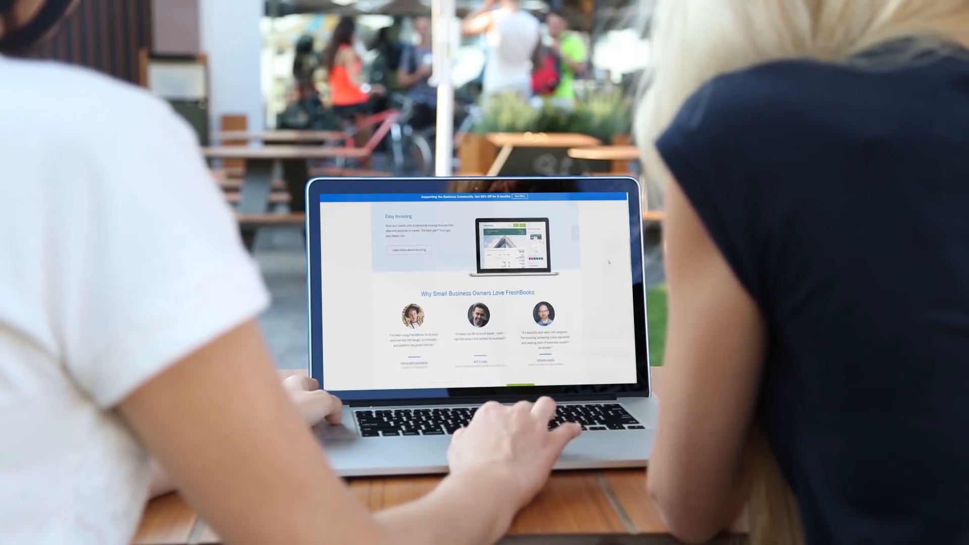
pyautogui.scroll(-3, 477, 303)
pyautogui.scroll(-3, 477, 303)
pyautogui.scroll(-3, 477, 304)
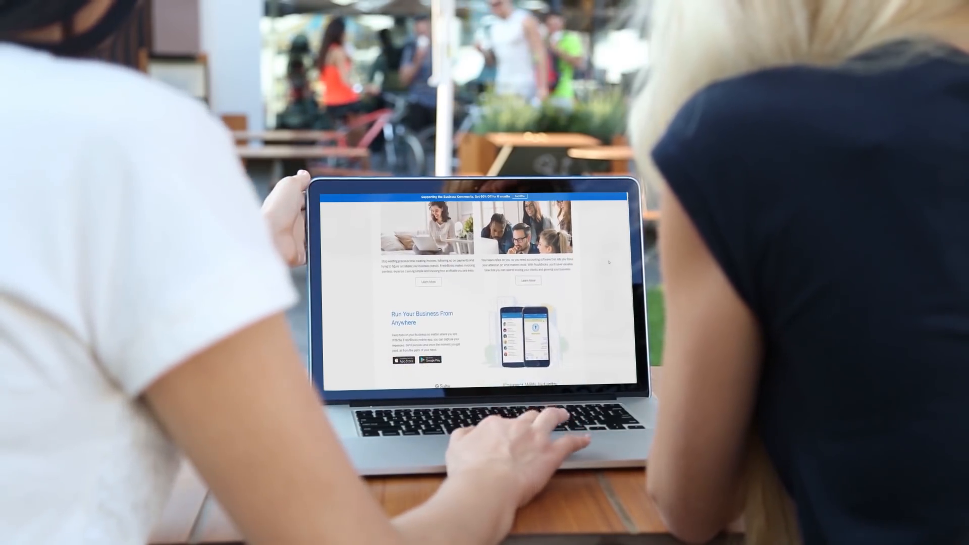
pyautogui.scroll(-3, 477, 303)
pyautogui.scroll(-3, 477, 302)
pyautogui.scroll(-2, 477, 303)
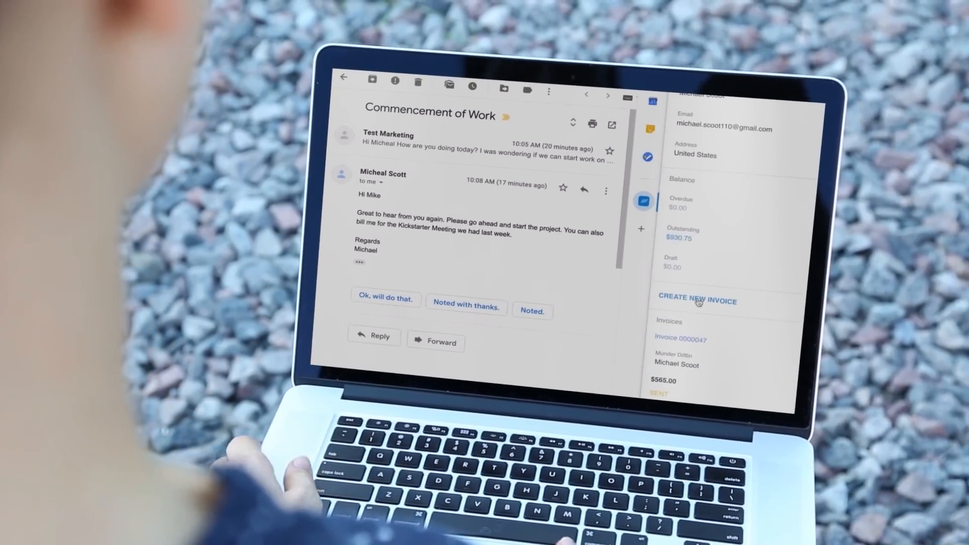
pyautogui.click(699, 301)
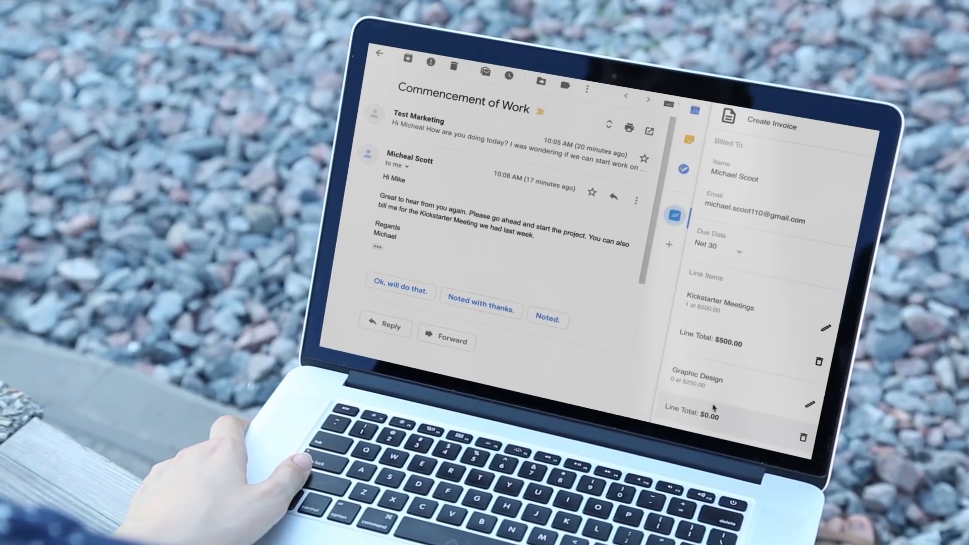
pyautogui.scroll(-3, 713, 407)
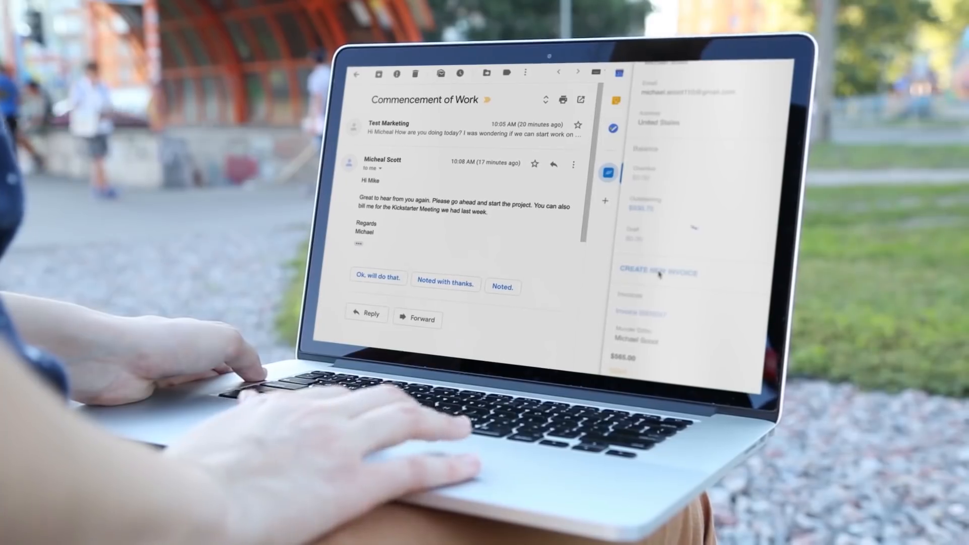
pyautogui.click(659, 274)
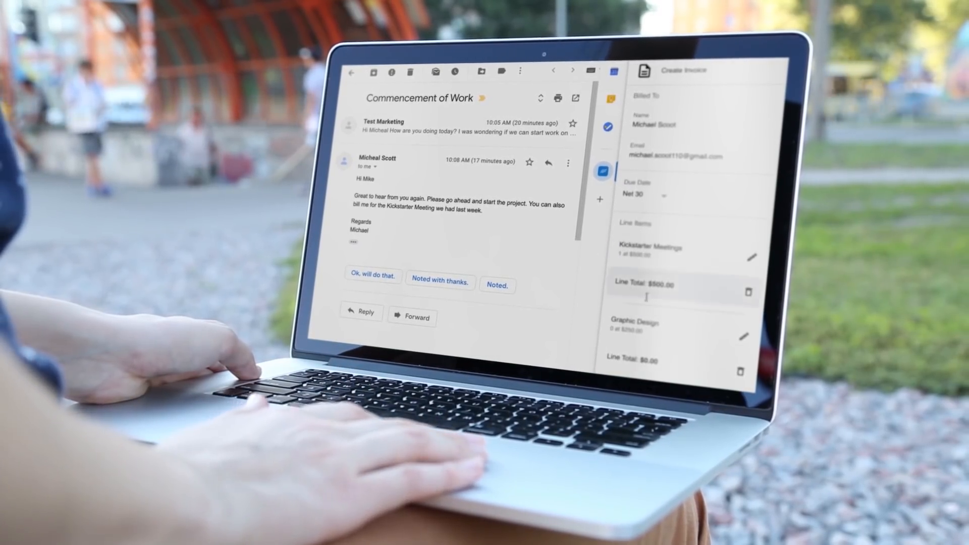
pyautogui.scroll(-3, 682, 303)
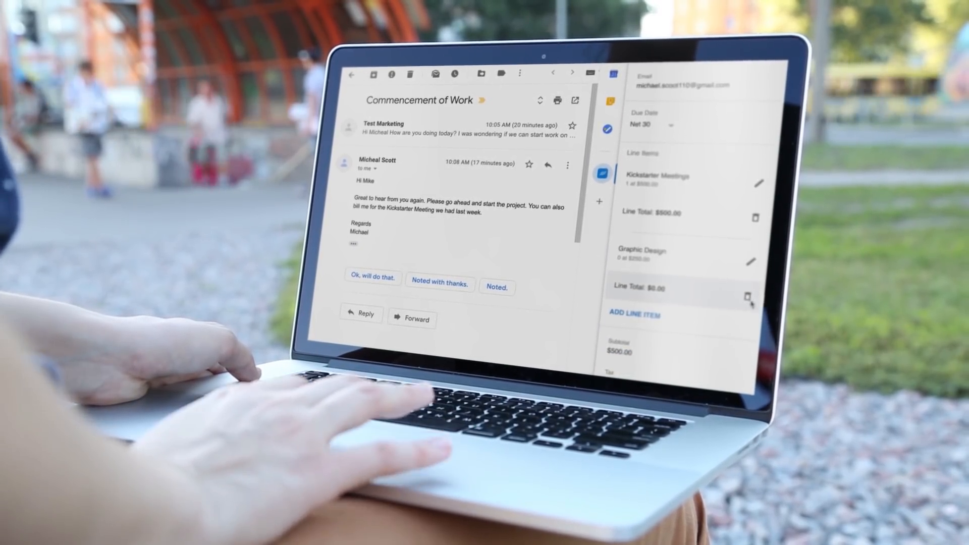
pyautogui.click(748, 297)
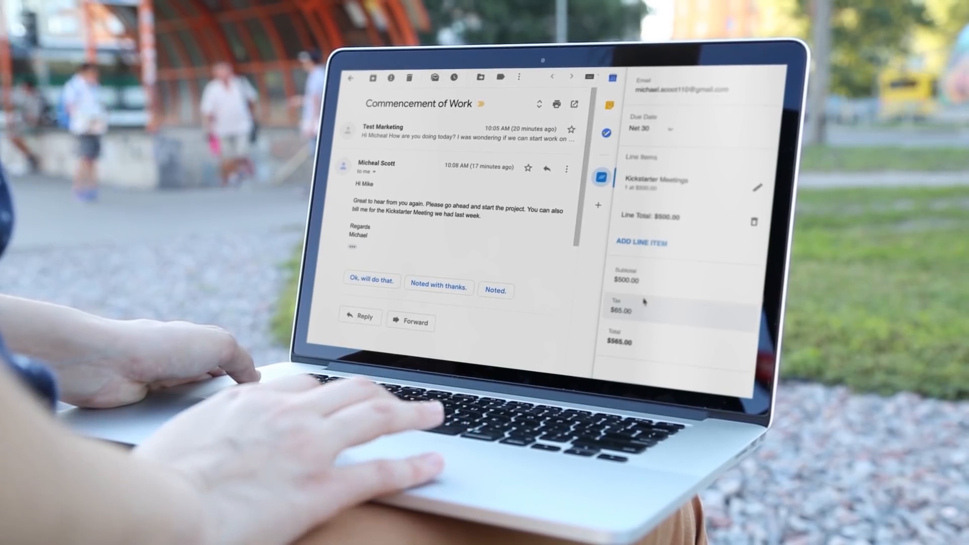
pyautogui.click(641, 243)
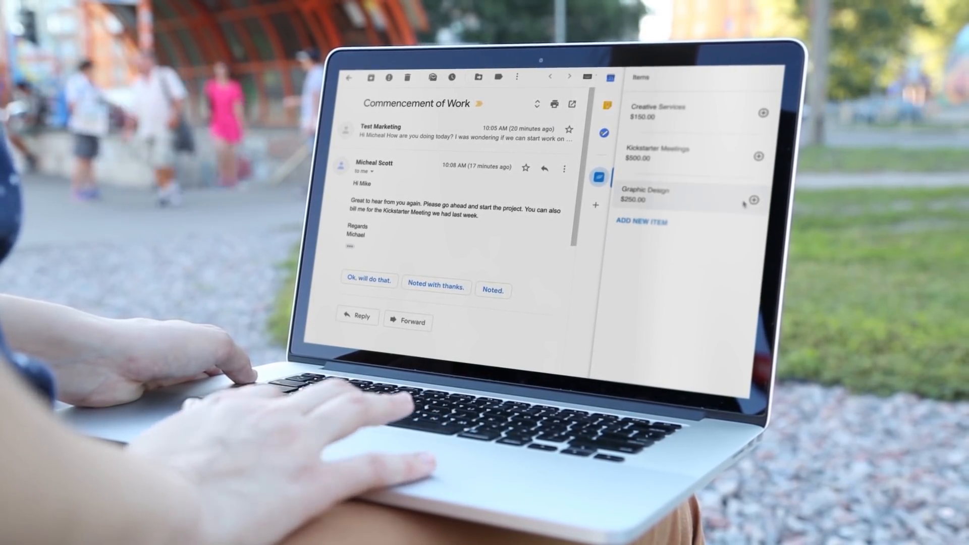
pyautogui.click(744, 203)
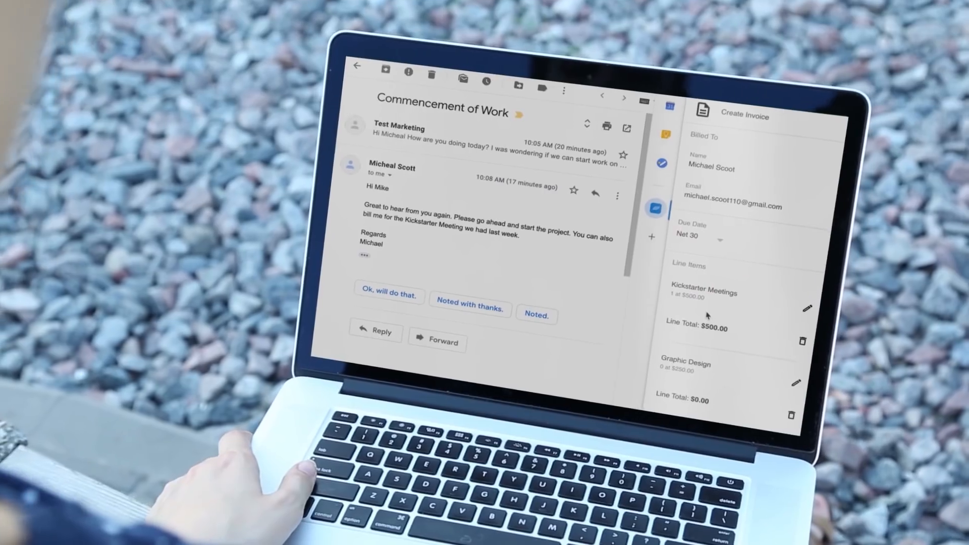
pyautogui.scroll(-2, 707, 315)
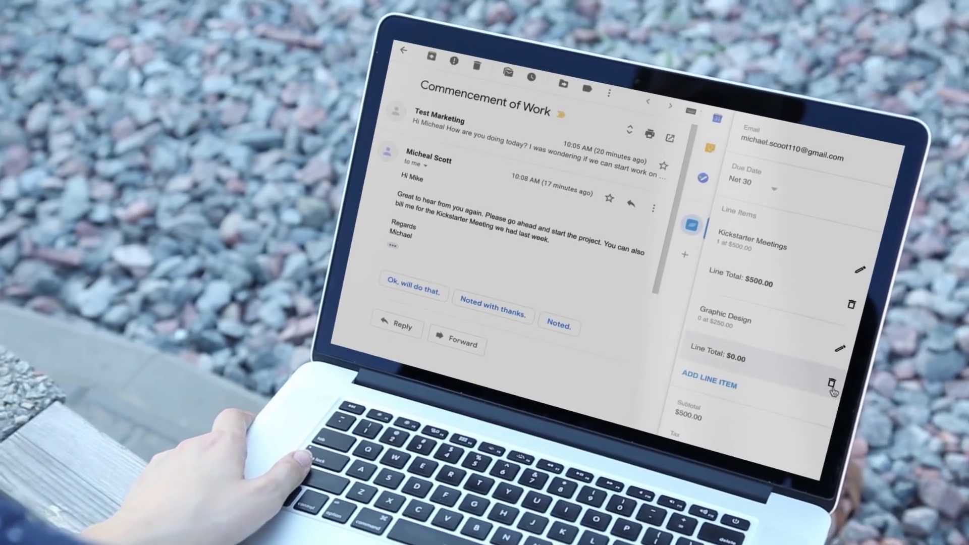
pyautogui.click(715, 411)
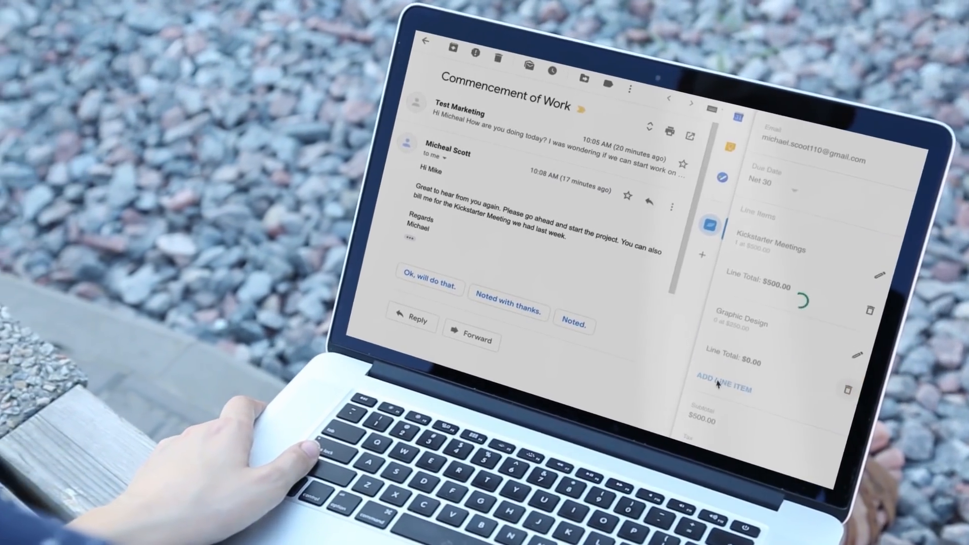